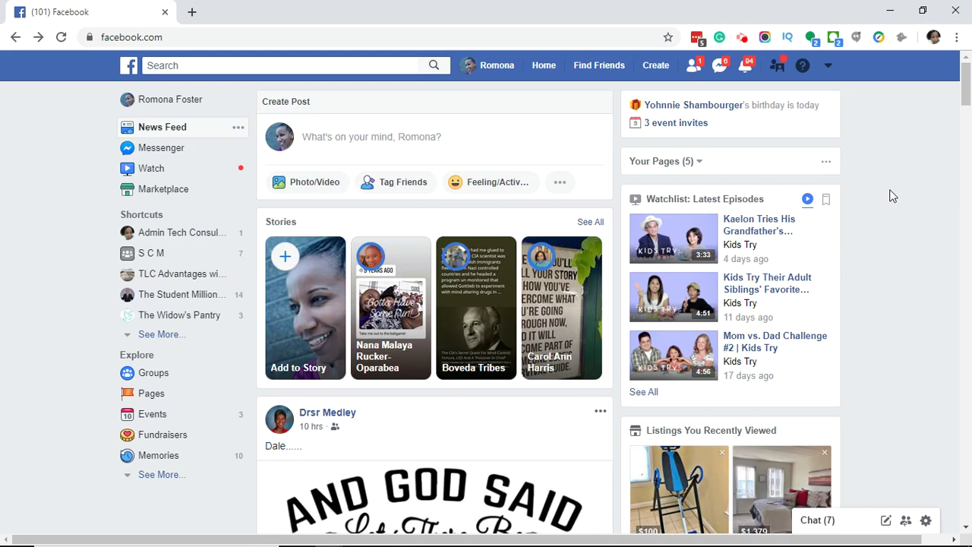
# Step: Open the Admin Tech Consulting business page from the account's shortcuts
pyautogui.click(829, 68)
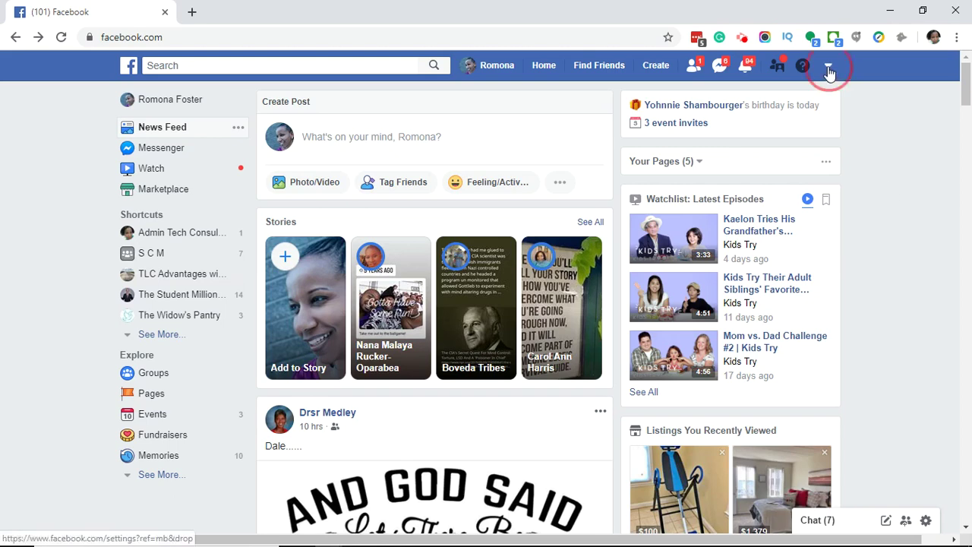
pyautogui.click(878, 140)
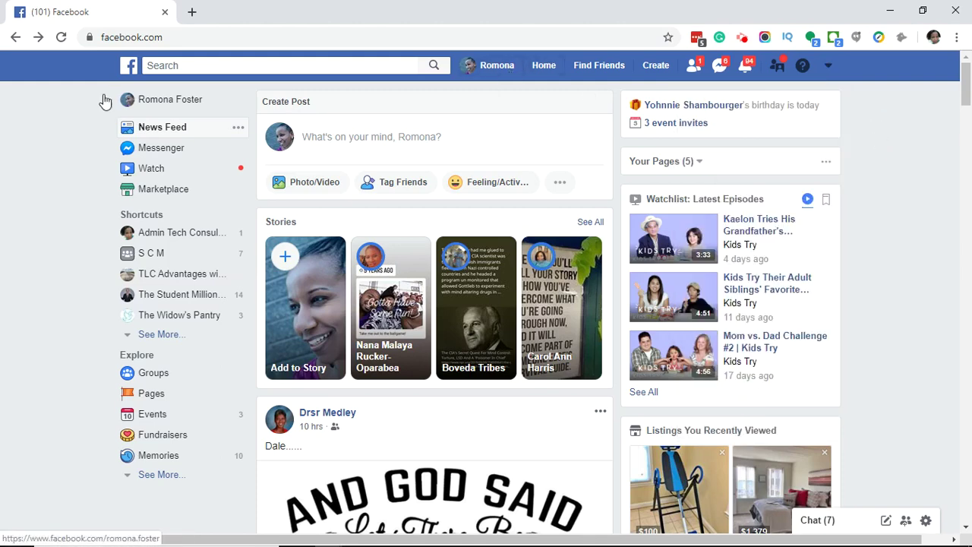
pyautogui.click(175, 237)
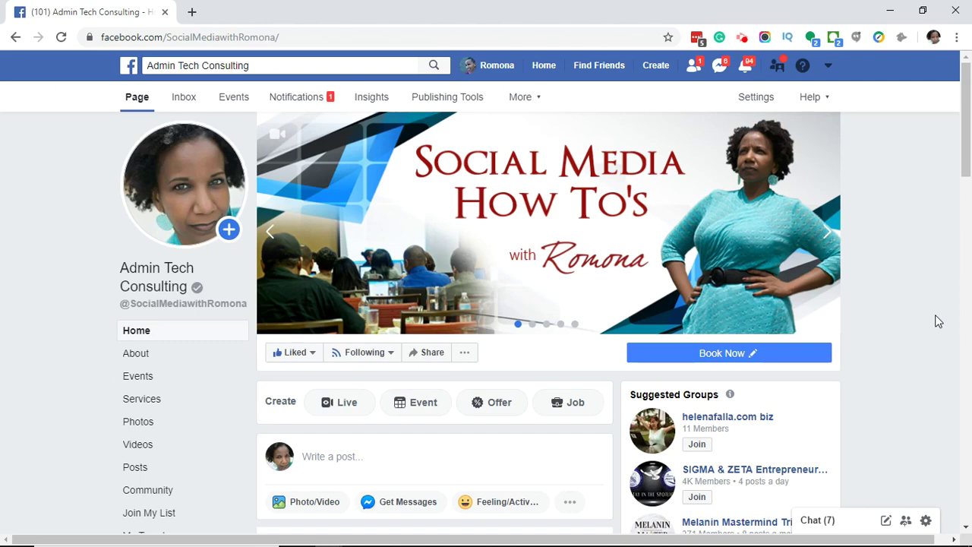
# Step: Write a page post reading "To get info on my upcoming social media classes and social media tips in your inbox, Text DCSOCIAL to 22828!"
pyautogui.click(967, 169)
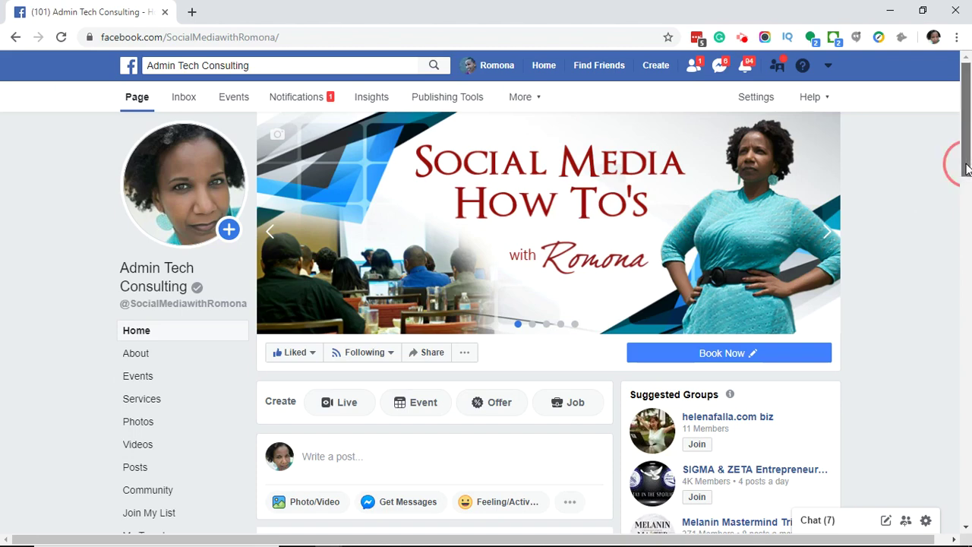
pyautogui.moveTo(967, 168); pyautogui.dragTo(967, 209)
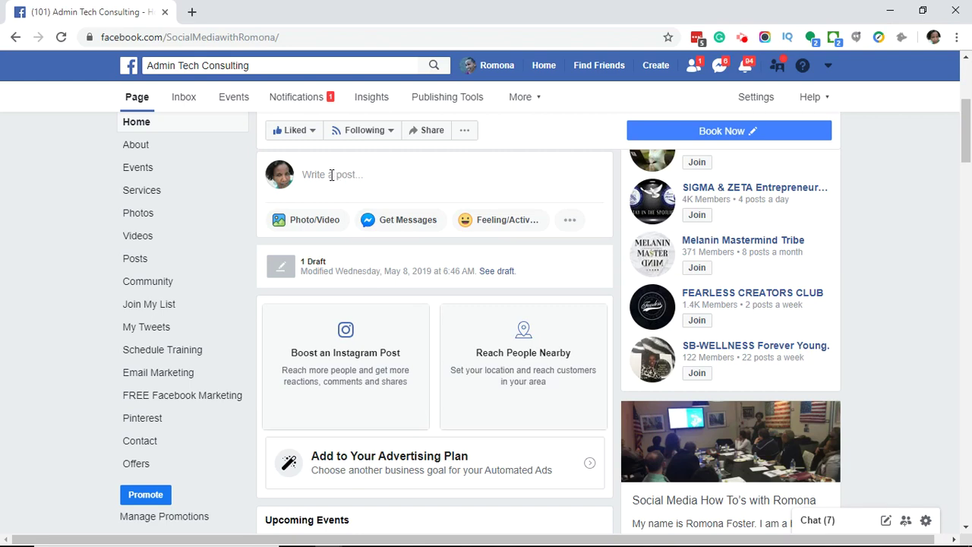
pyautogui.click(331, 175)
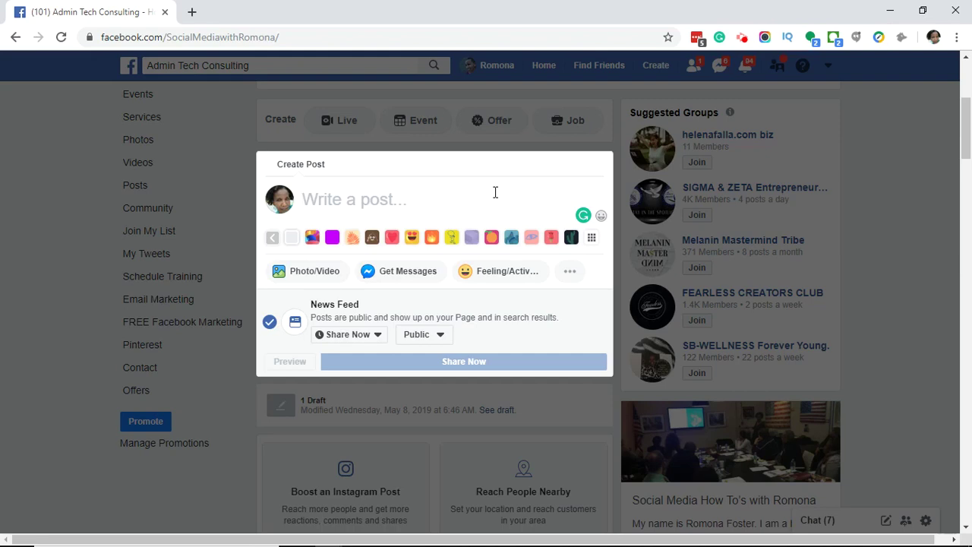
pyautogui.write('To g')
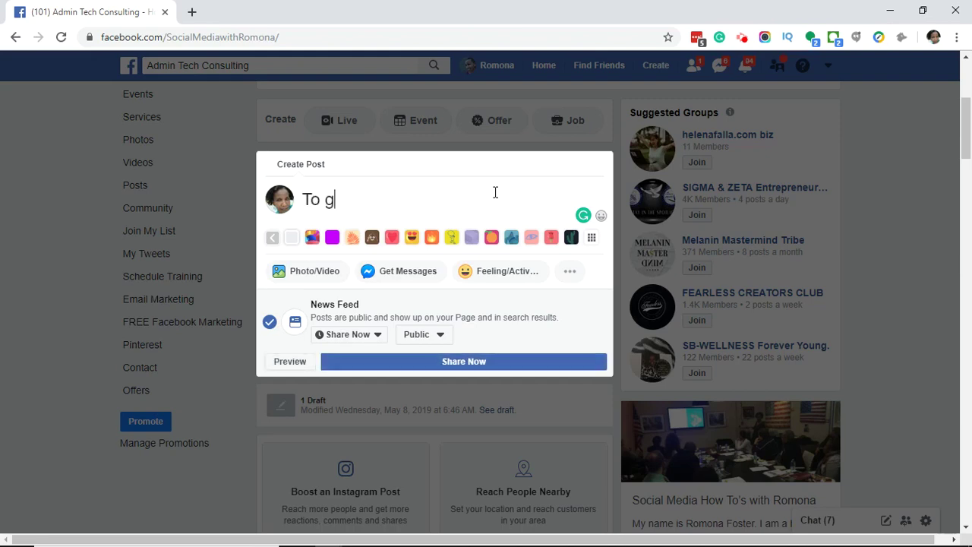
pyautogui.write('et updat')
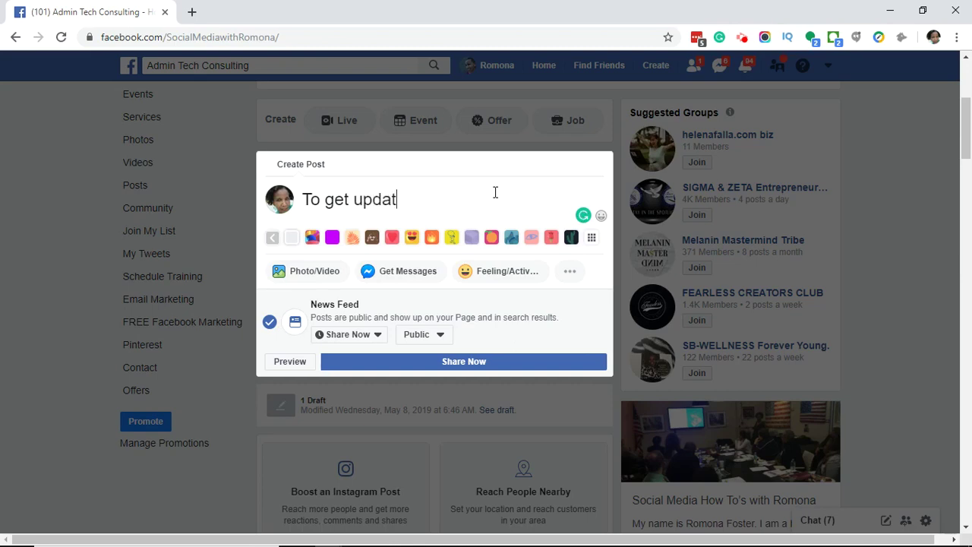
pyautogui.write('es')
pyautogui.press('BackSpace')
pyautogui.press('BackSpace')
pyautogui.press('BackSpace')
pyautogui.press('BackSpace')
pyautogui.press('BackSpace')
pyautogui.press('BackSpace')
pyautogui.press('BackSpace')
pyautogui.write('info on ')
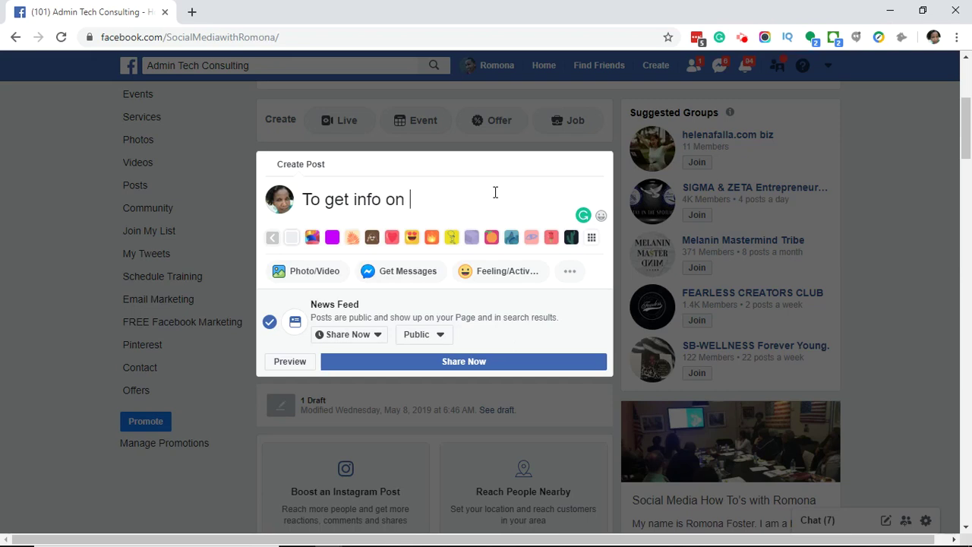
pyautogui.write('my upco')
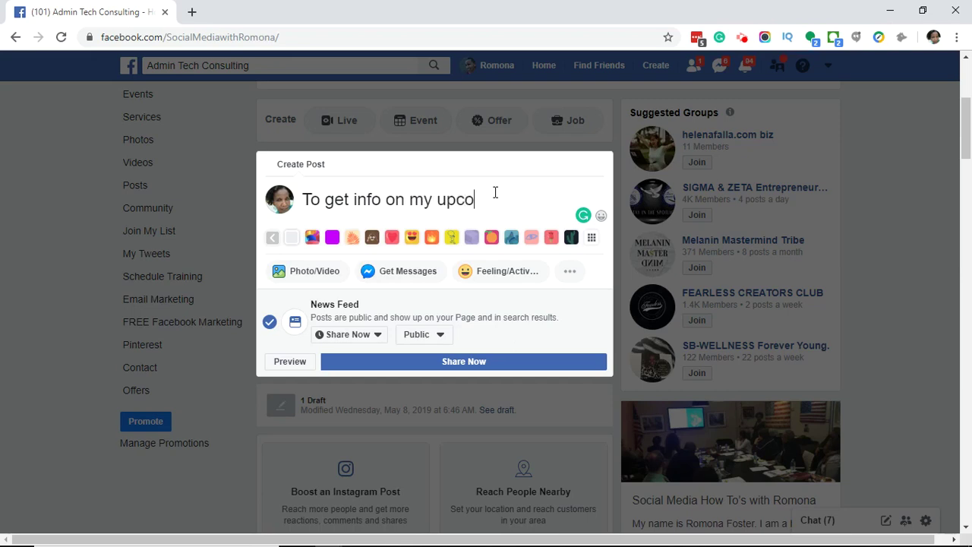
pyautogui.write('ming social m')
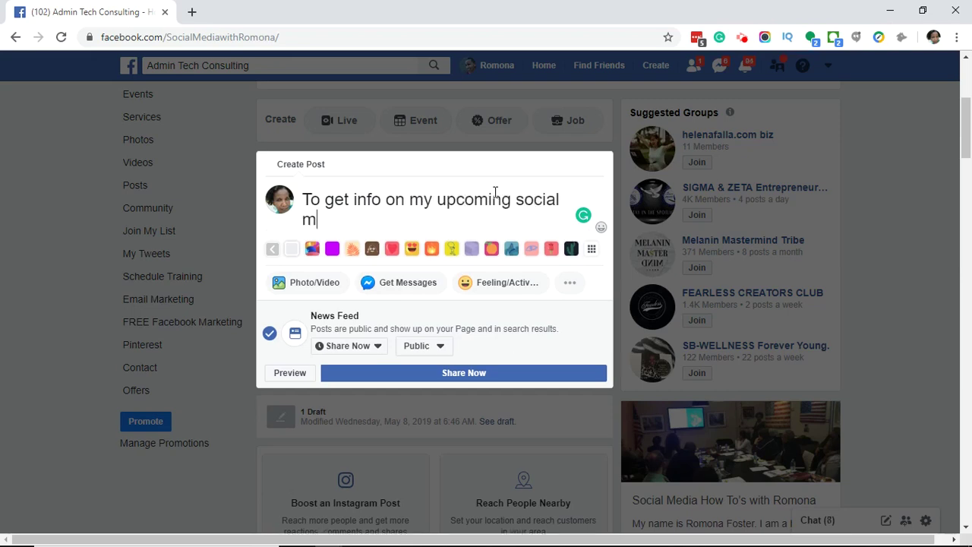
pyautogui.write('edia c')
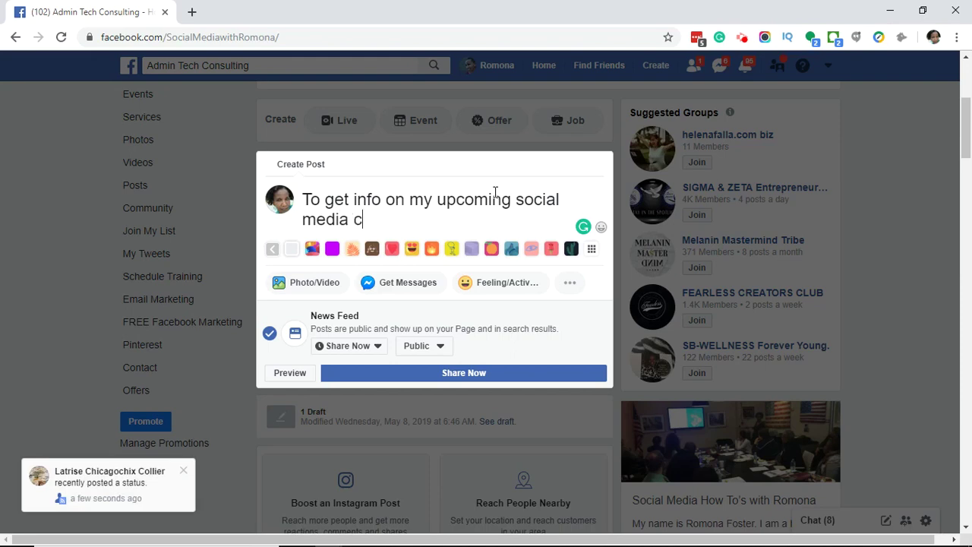
pyautogui.write('lasses and so')
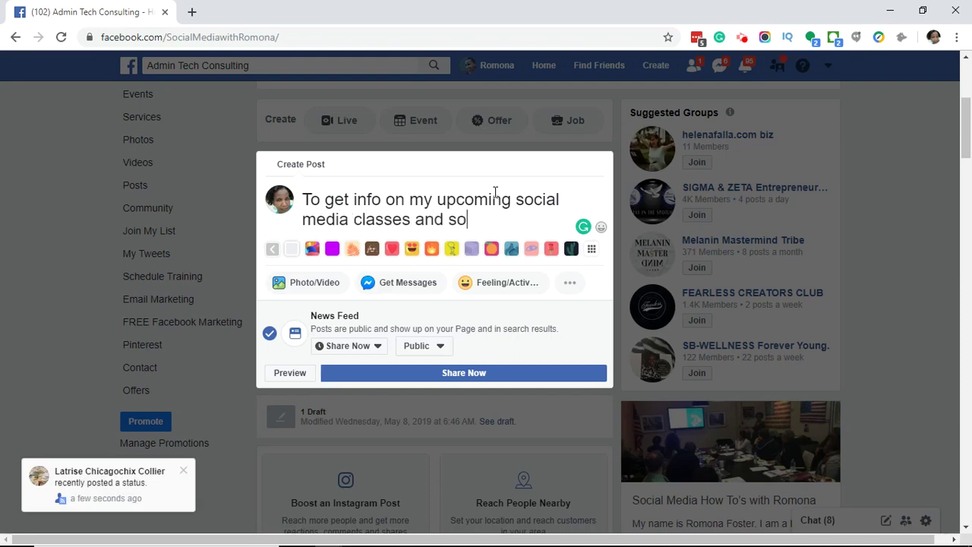
pyautogui.write('cial media')
pyautogui.write(' tips ')
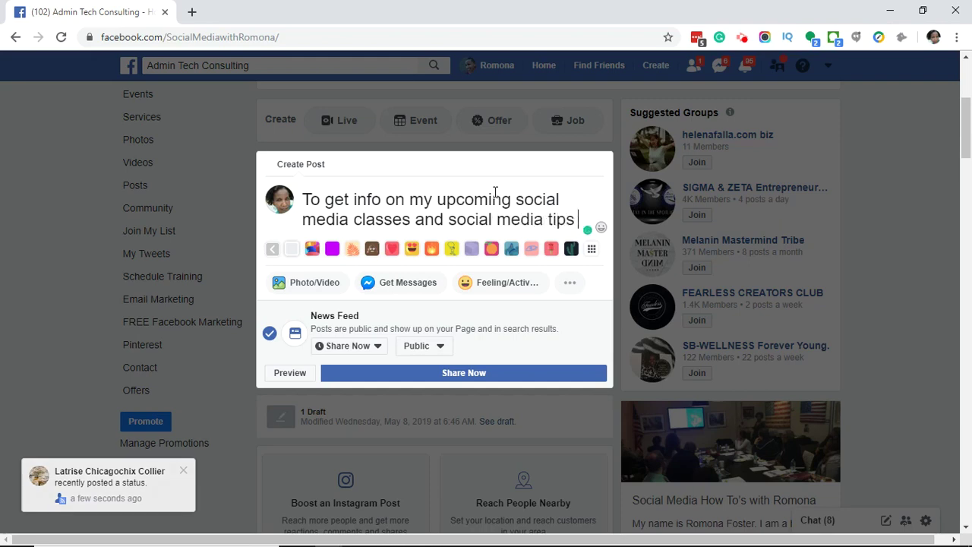
pyautogui.write('in your in')
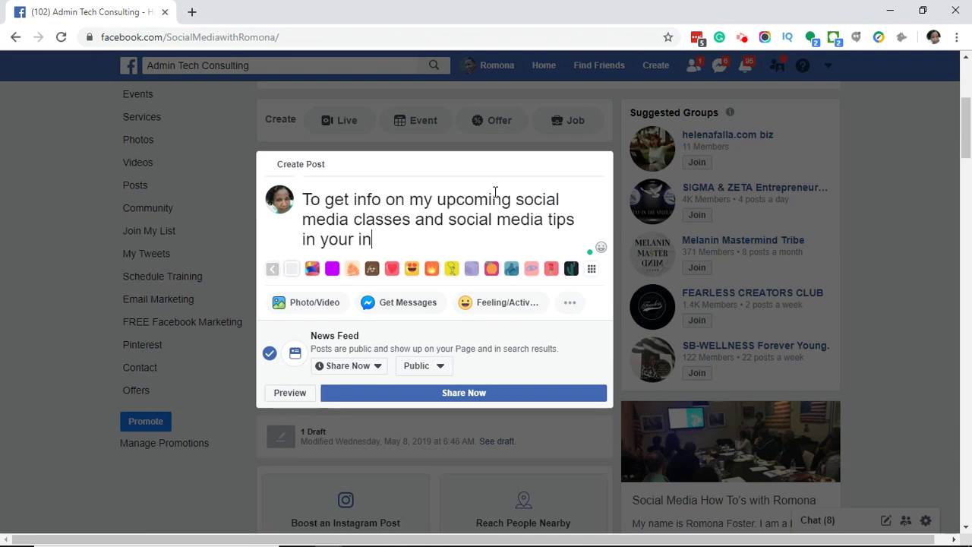
pyautogui.write('box, Text')
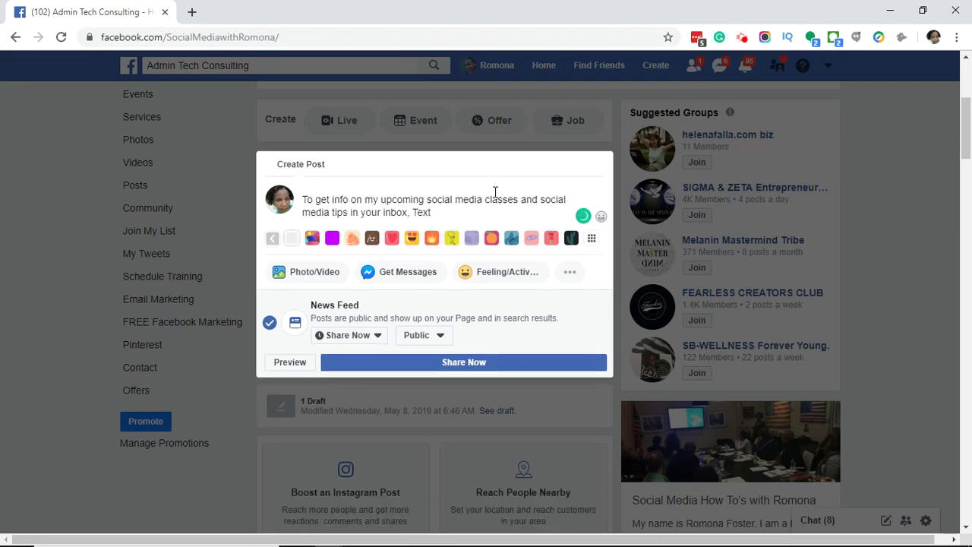
pyautogui.write(' DCSOCIAL to 22828!')
# Step: Upload the first DCSOCIAL image from the Text-to-Join folder in Documents > 2019 to the post
pyautogui.click(312, 276)
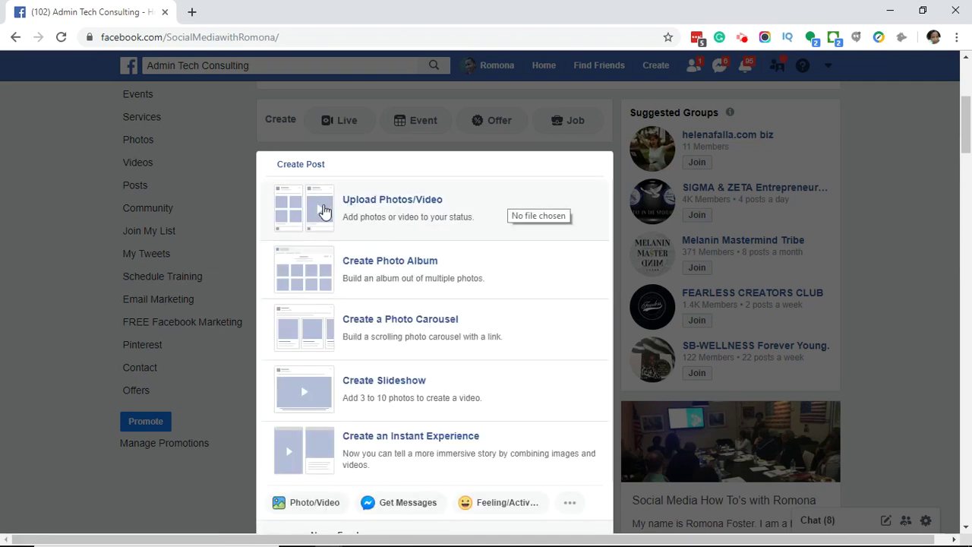
pyautogui.click(323, 210)
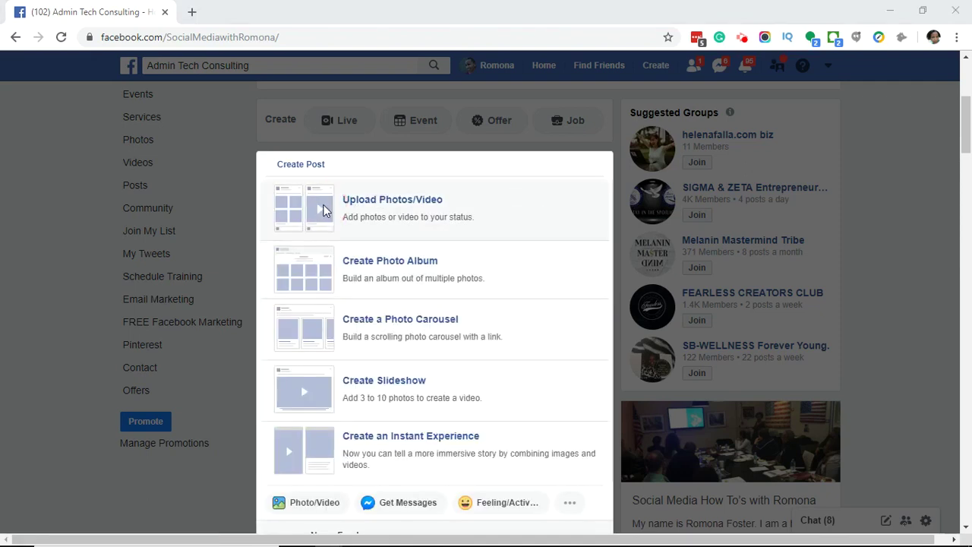
pyautogui.click(601, 222)
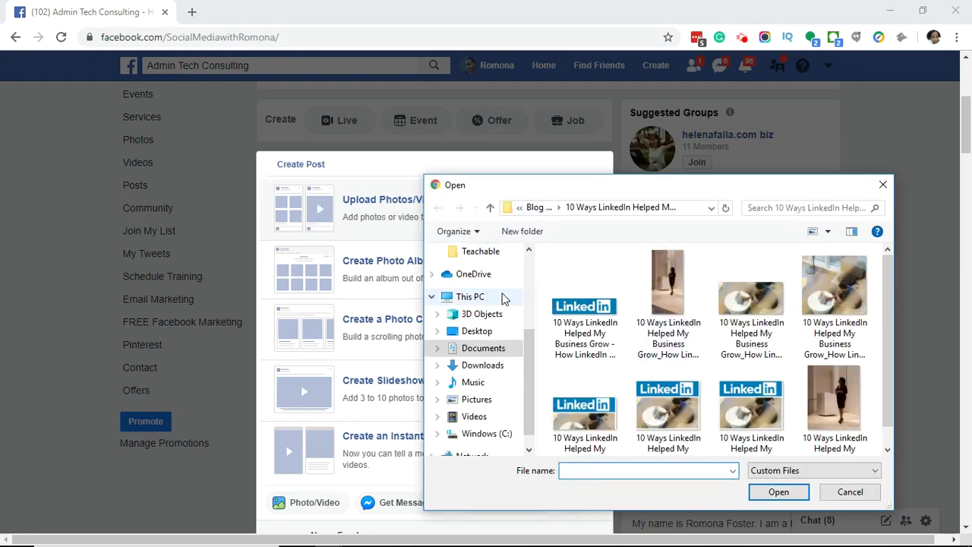
pyautogui.click(490, 351)
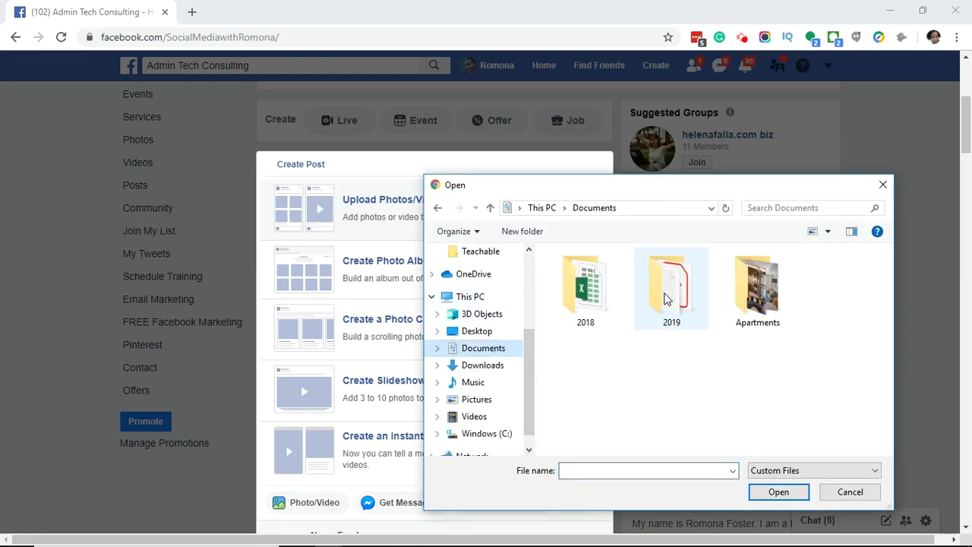
pyautogui.doubleClick(660, 299)
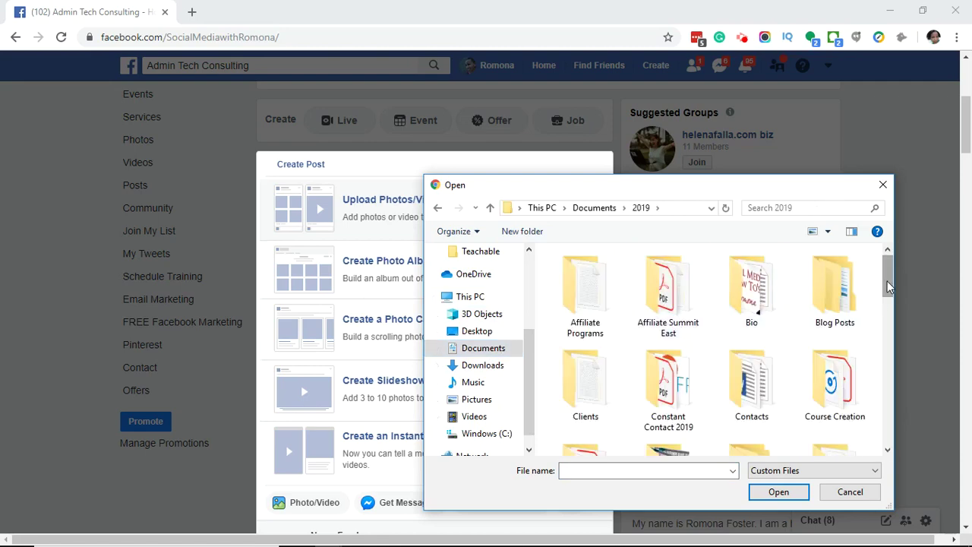
pyautogui.moveTo(888, 304); pyautogui.dragTo(887, 427)
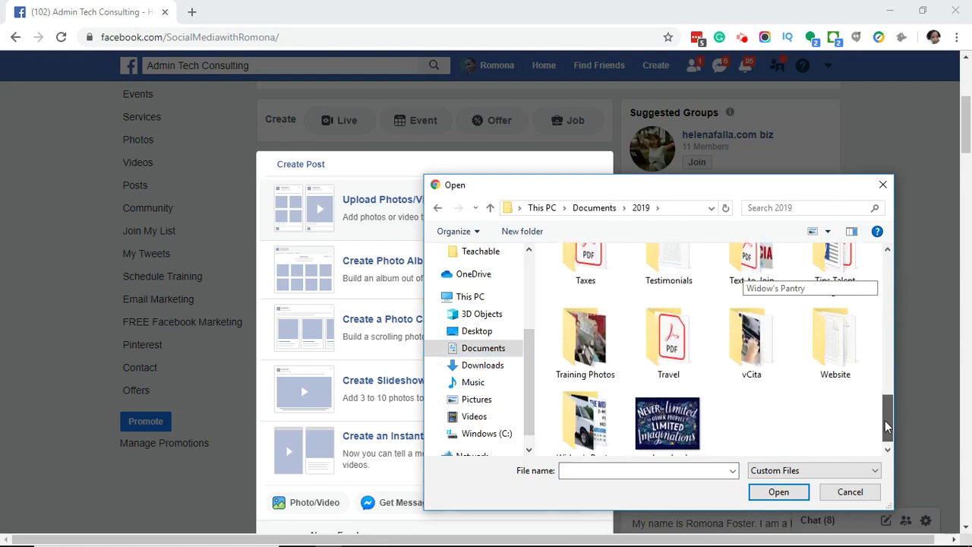
pyautogui.doubleClick(763, 281)
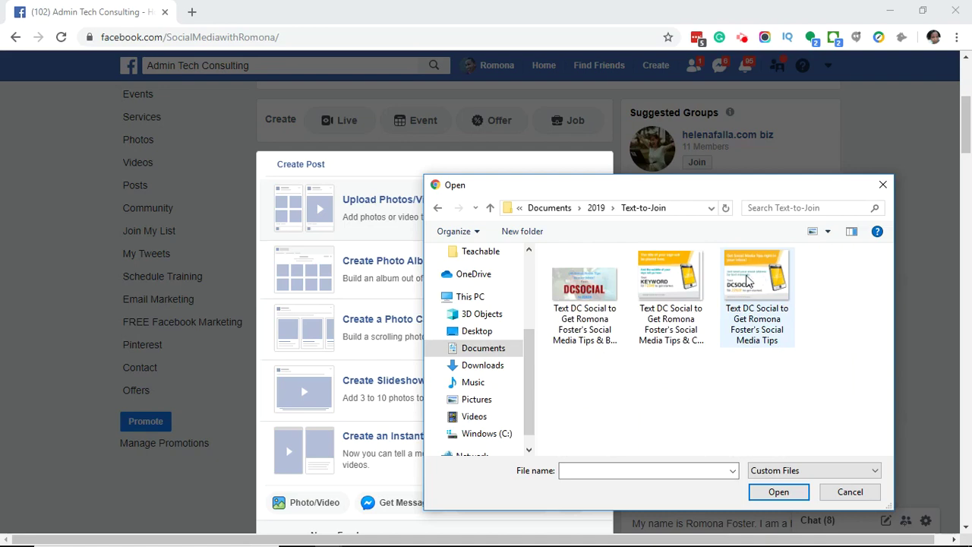
pyautogui.click(595, 298)
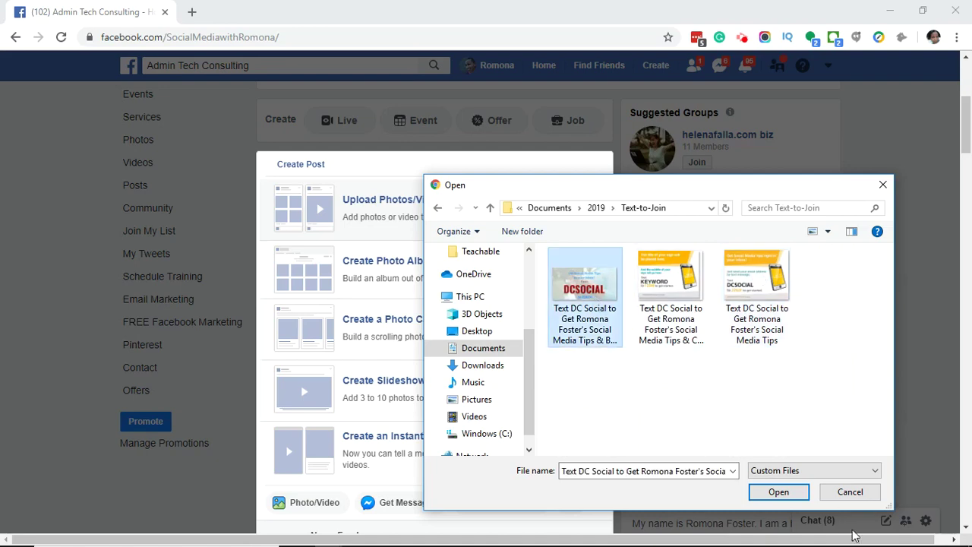
pyautogui.click(800, 495)
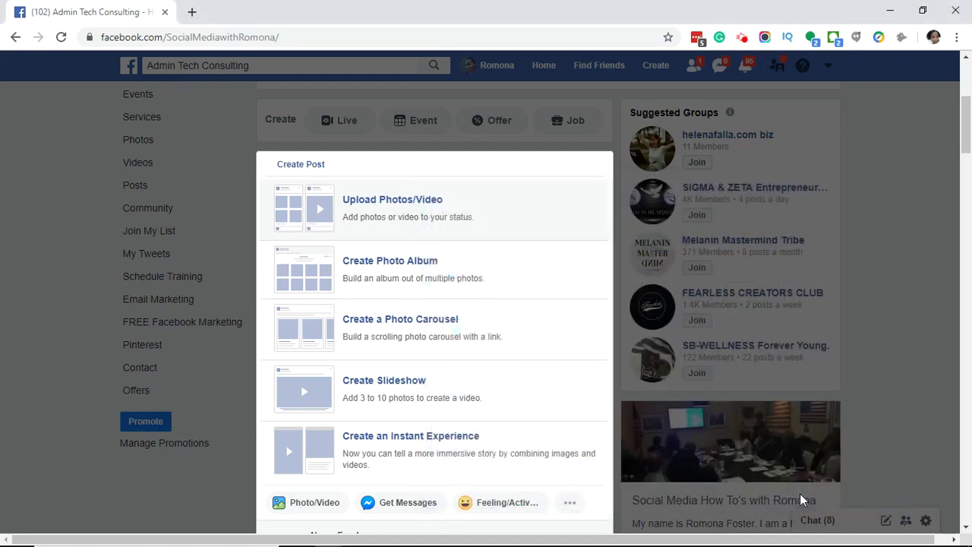
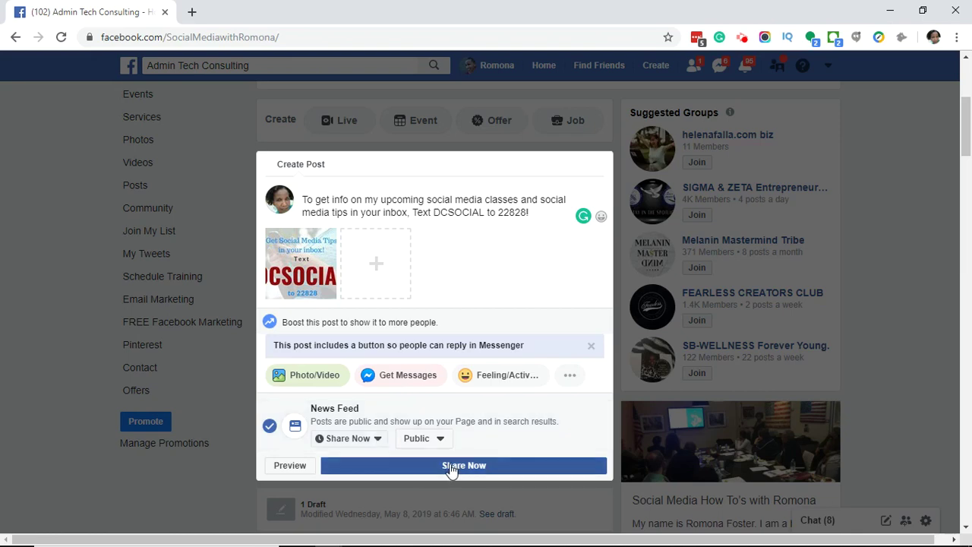
# Step: Schedule the post for publication on 9/9/2019 at 11:03 PM, without an end to its News Feed distribution
pyautogui.click(378, 441)
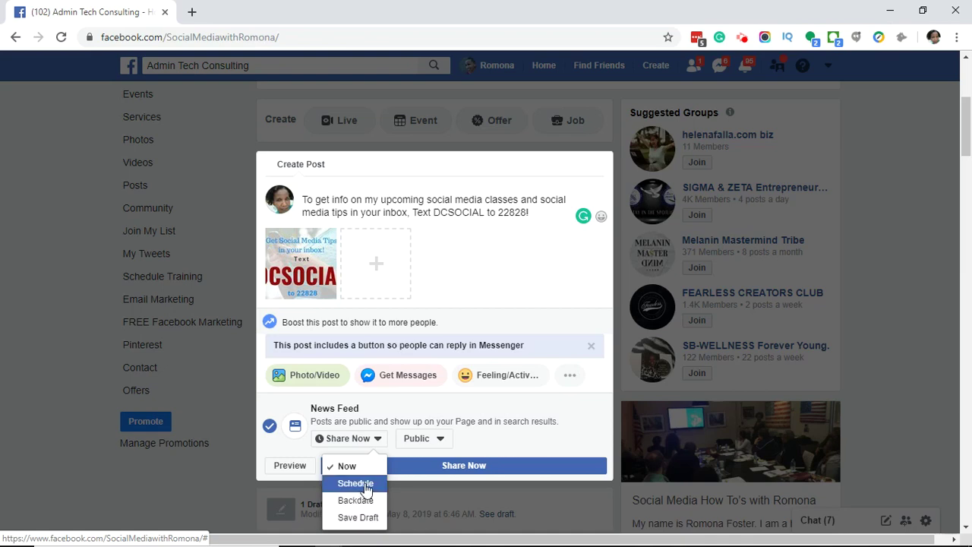
pyautogui.click(365, 487)
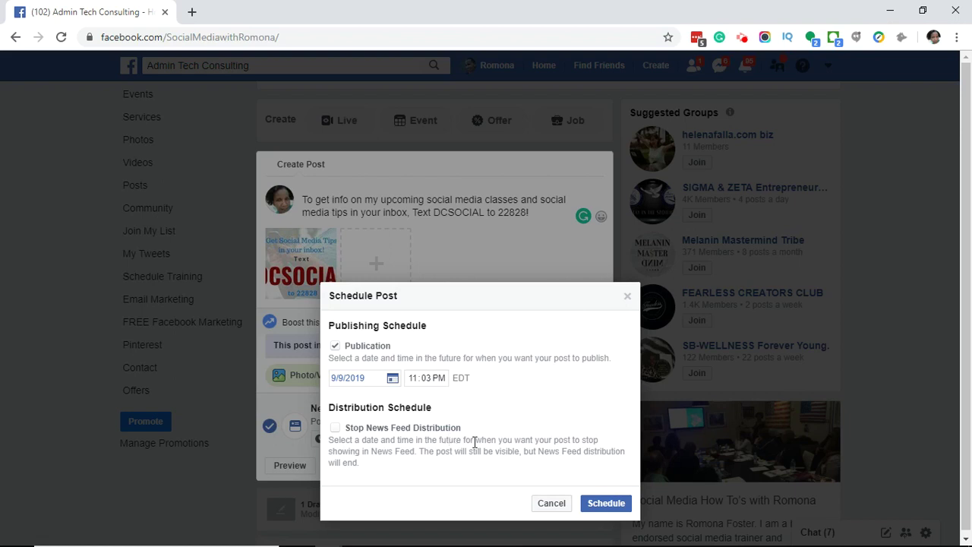
pyautogui.click(615, 507)
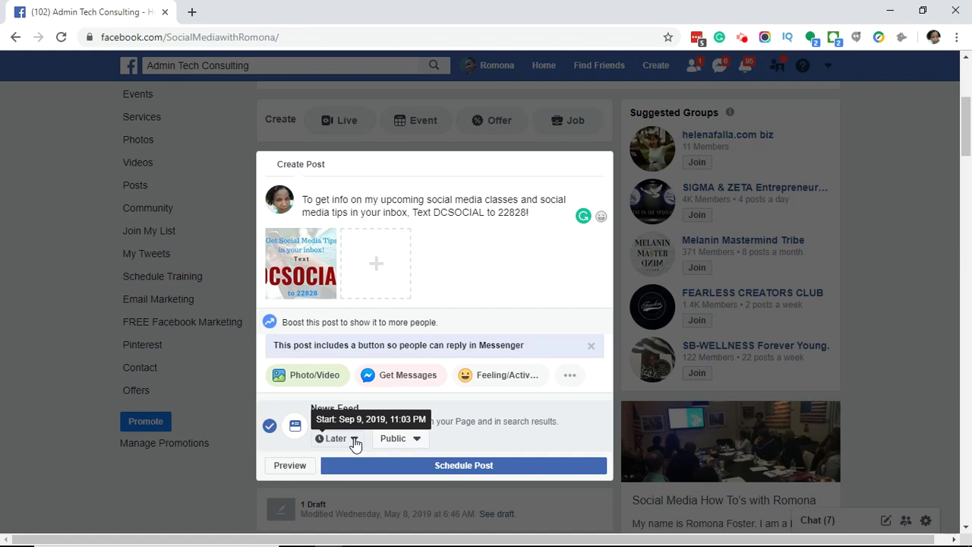
pyautogui.click(492, 470)
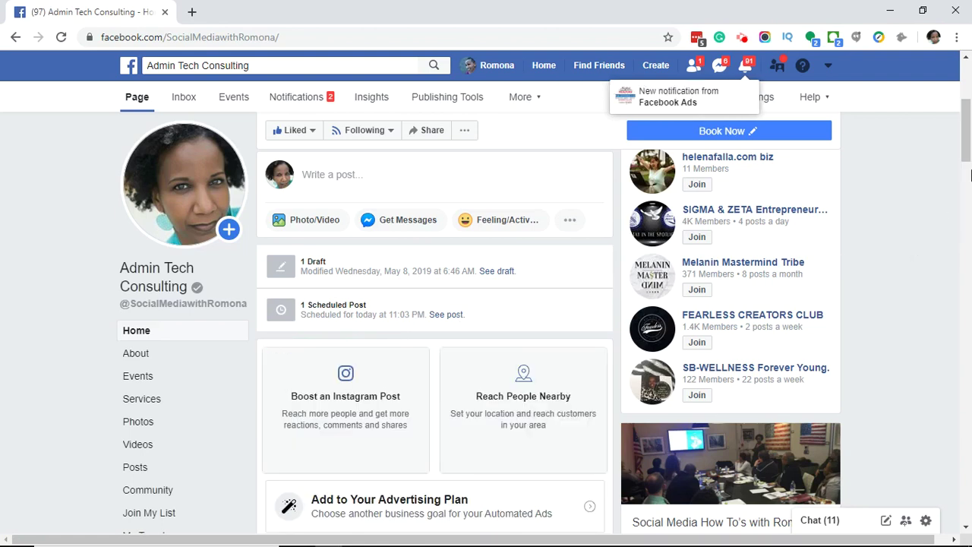
pyautogui.moveTo(969, 162)
pyautogui.mouseDown()
pyautogui.moveTo(963, 141)
pyautogui.moveTo(960, 162)
pyautogui.mouseUp()
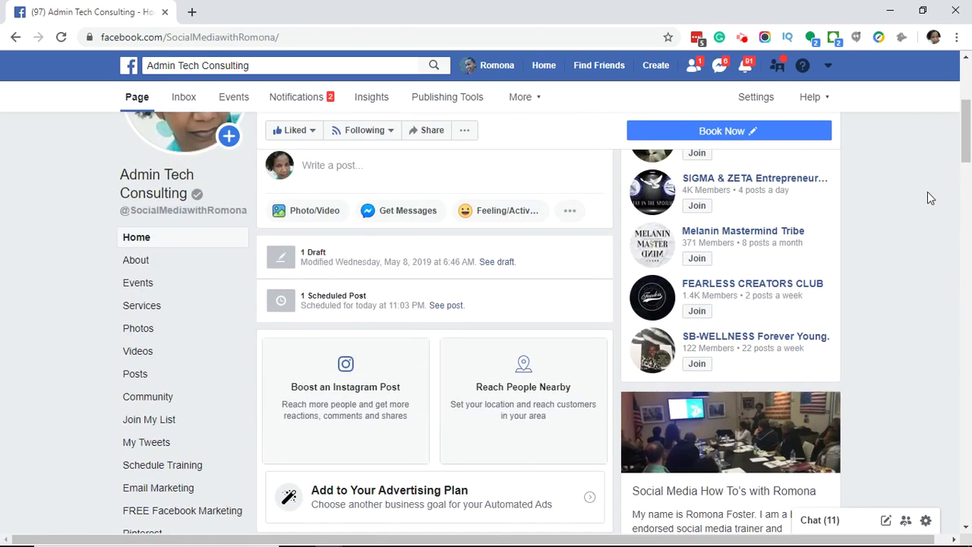